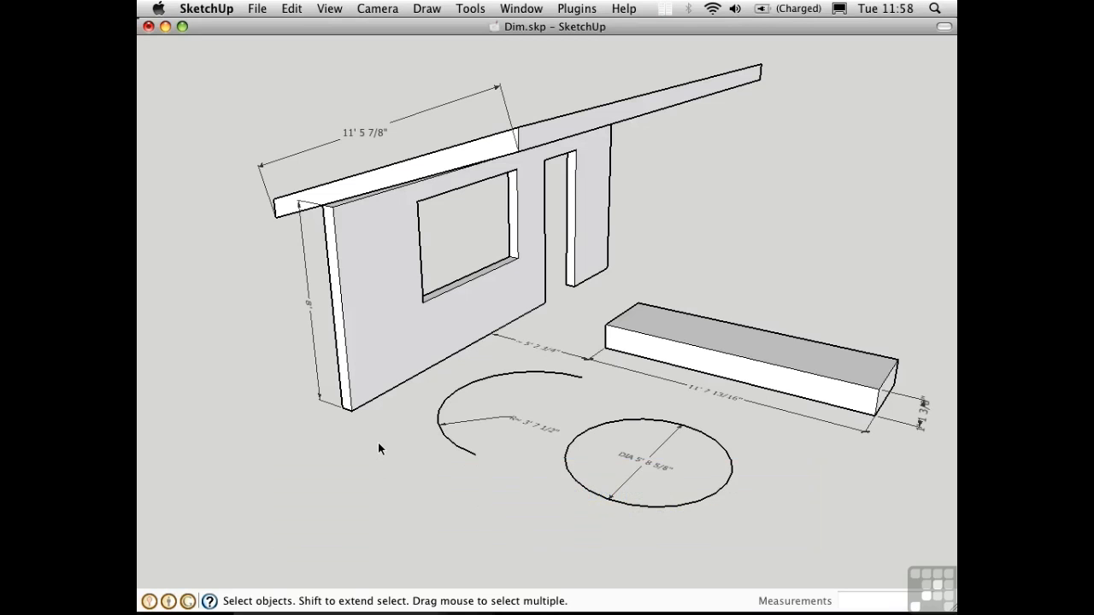
- Add a 'Slope 4:12' leader label anchored on the roof's front edge, placed off to the side
key(alt+t)
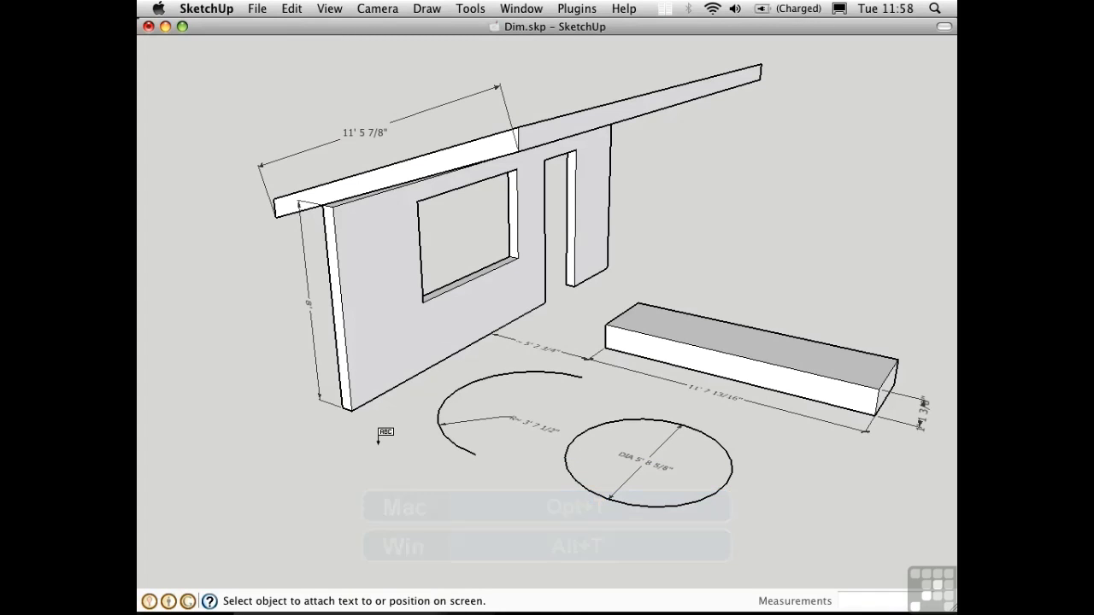
middle_drag(376, 309, 658, 207)
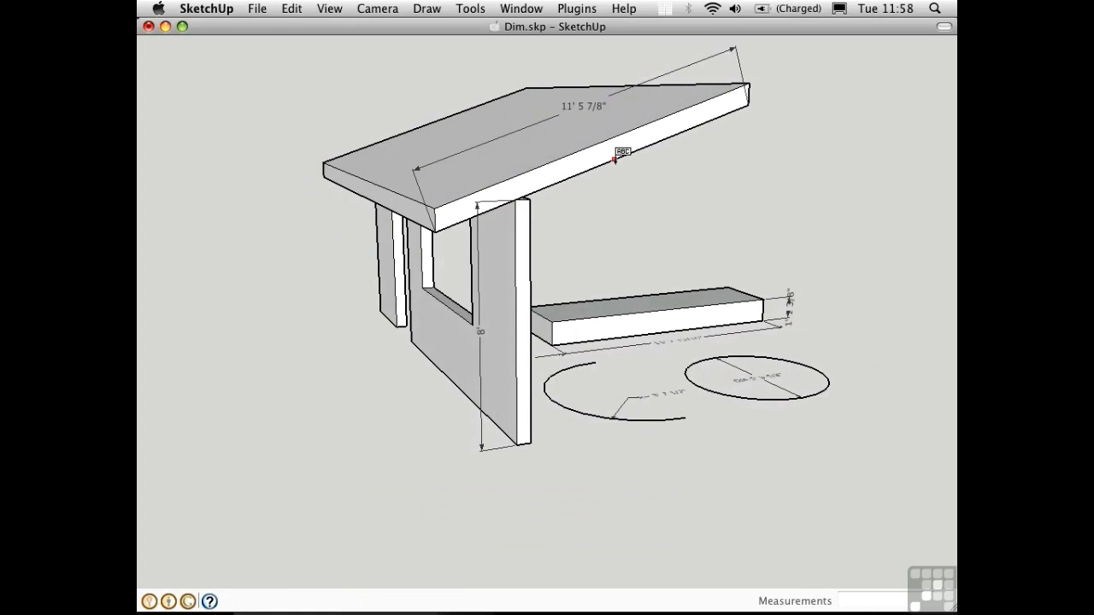
click(615, 159)
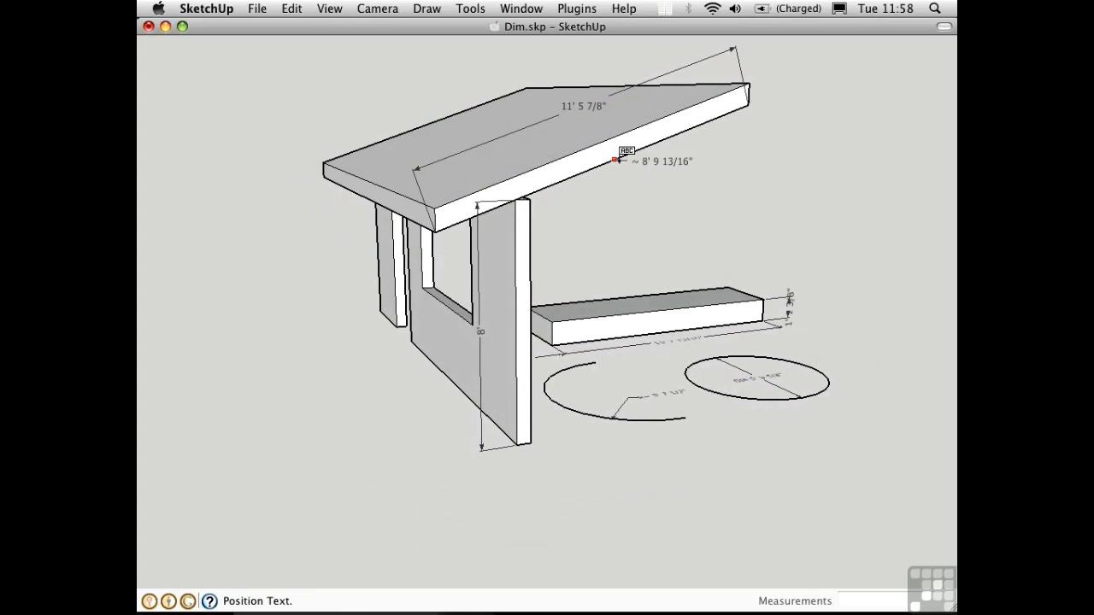
click(681, 205)
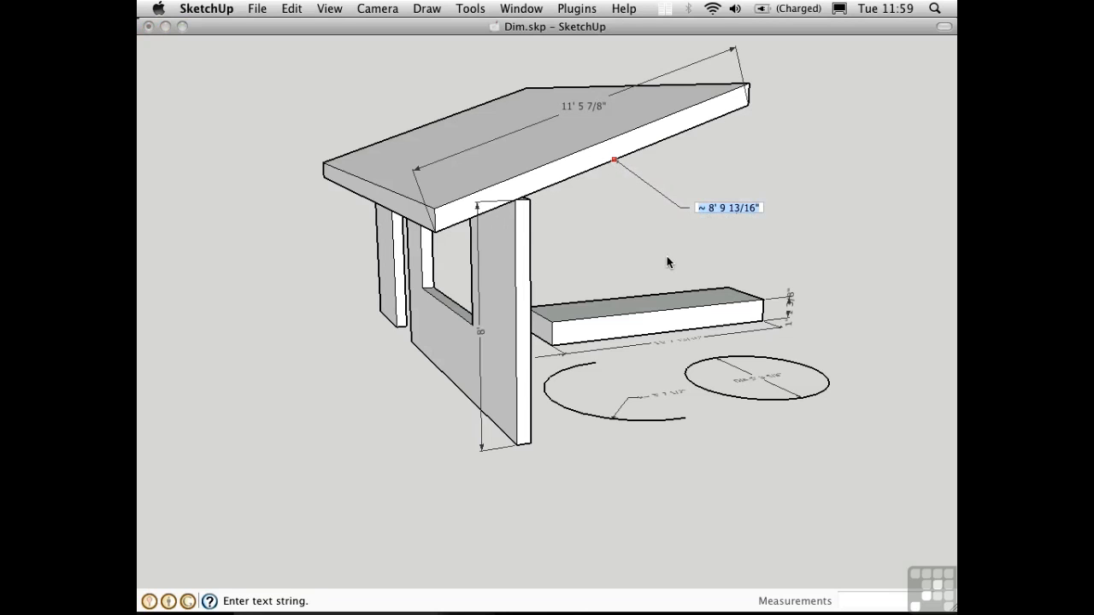
text(Slope 4:12)
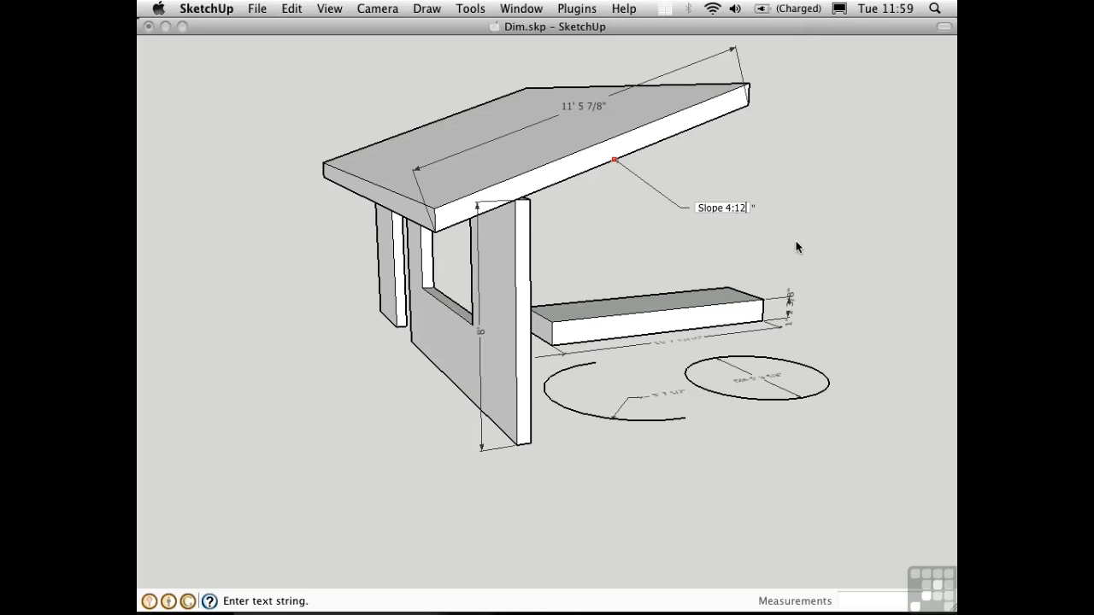
key(Return)
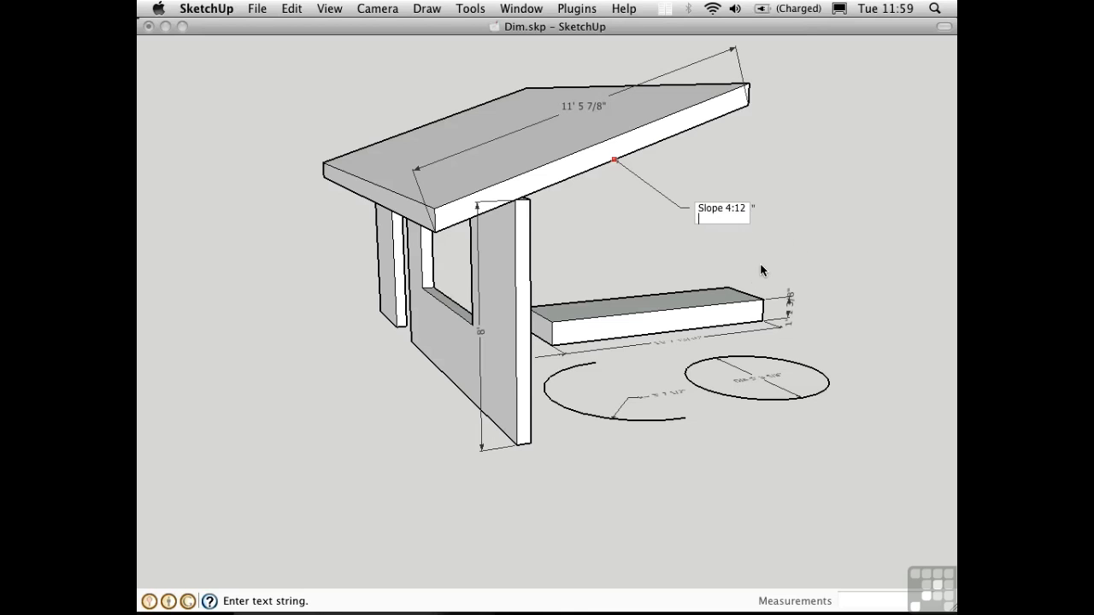
key(BackSpace)
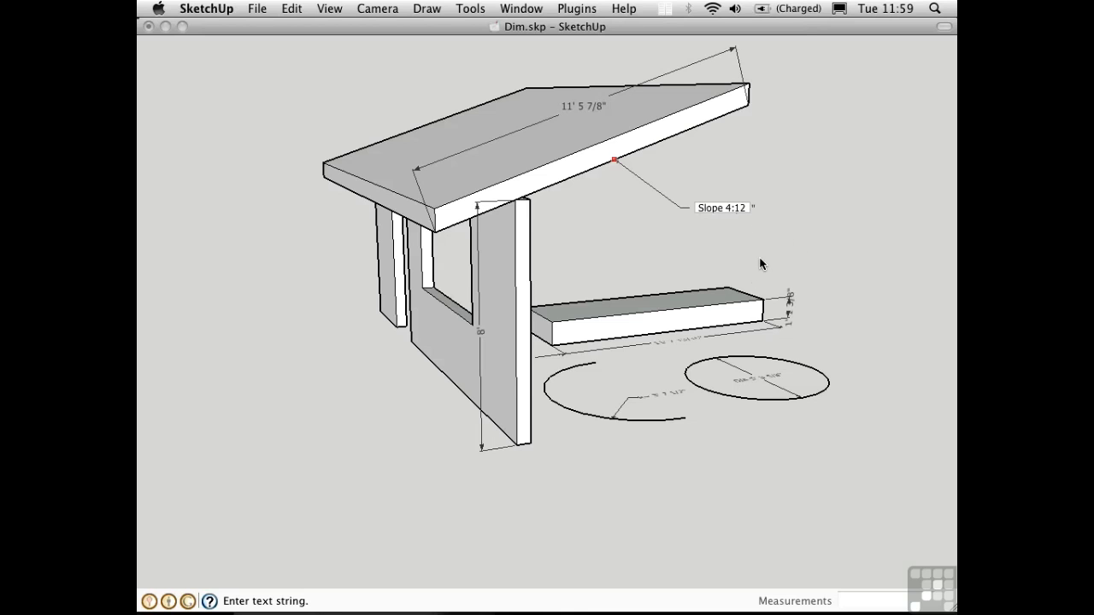
click(808, 236)
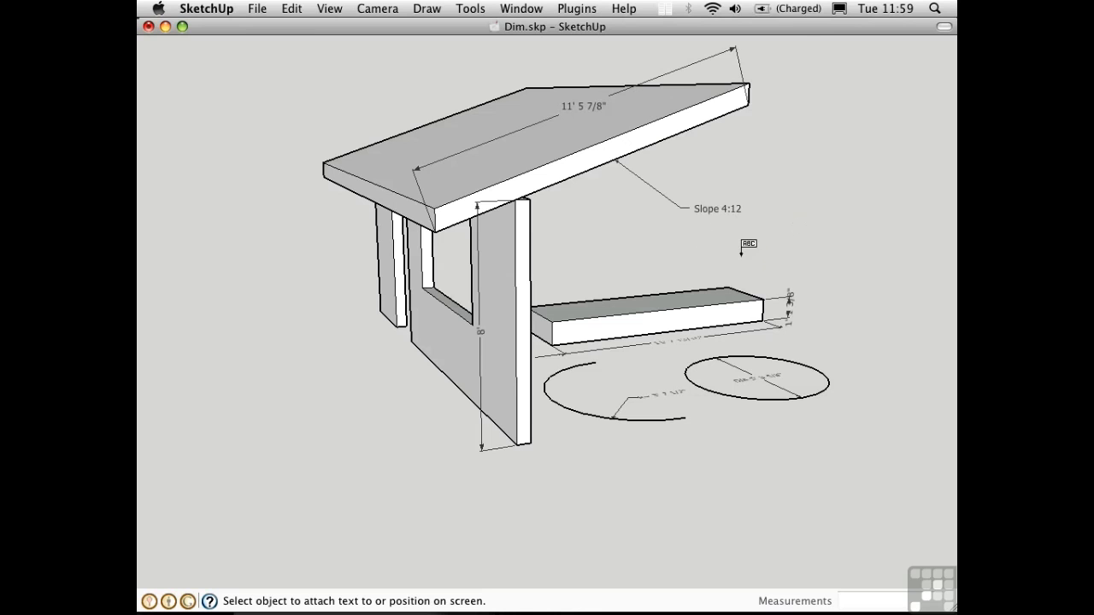
- Add a second leader label from another point on the roof's front edge, beside the first
mouse_move(770, 244)
middle_down()
mouse_move(892, 344)
mouse_move(763, 263)
middle_up()
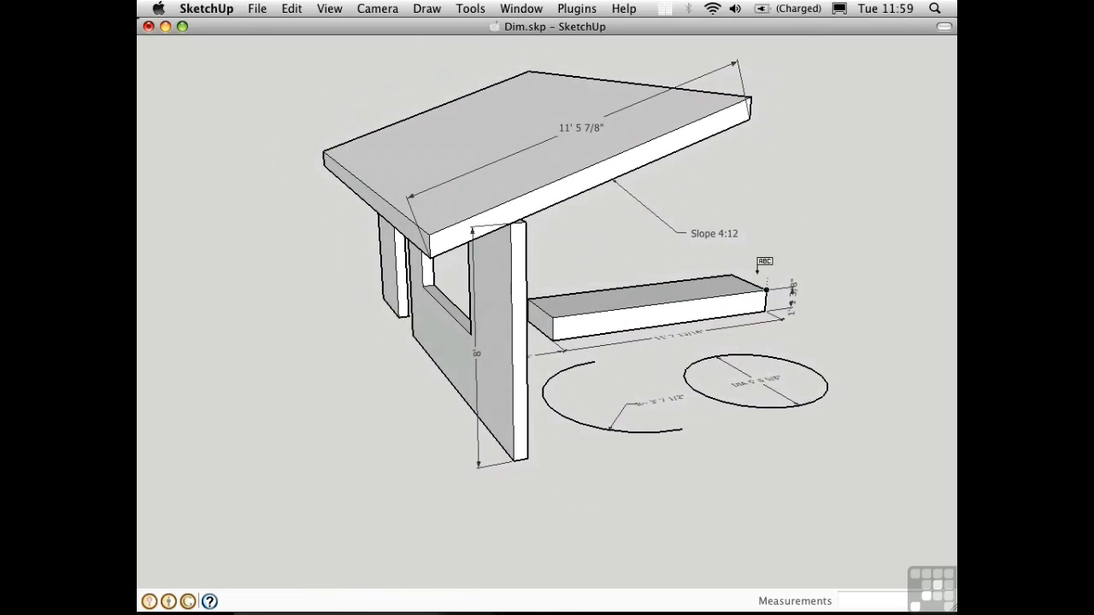
click(675, 151)
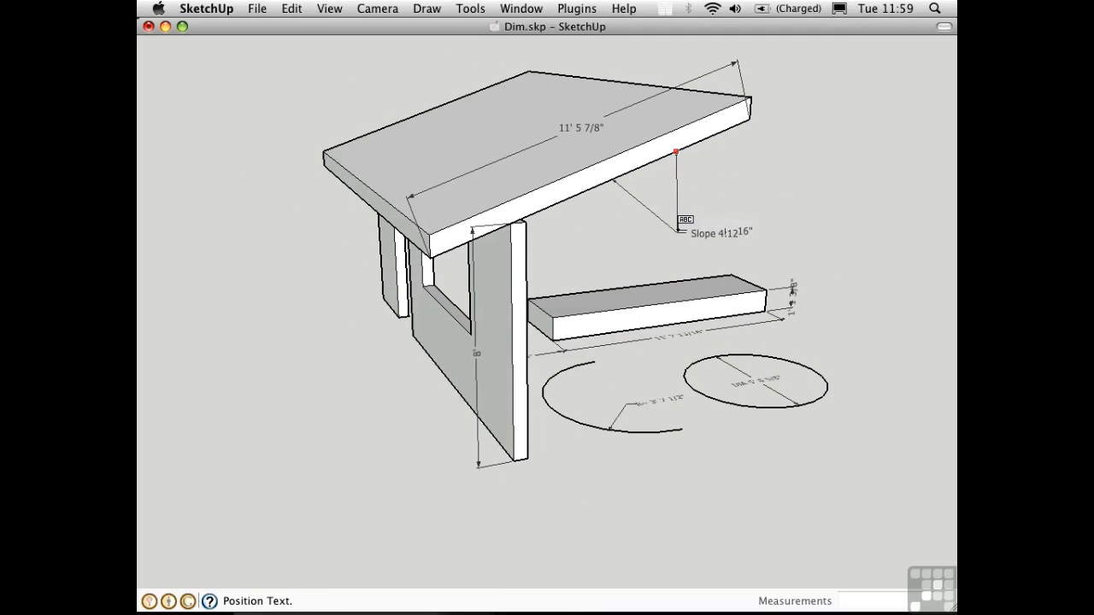
click(677, 231)
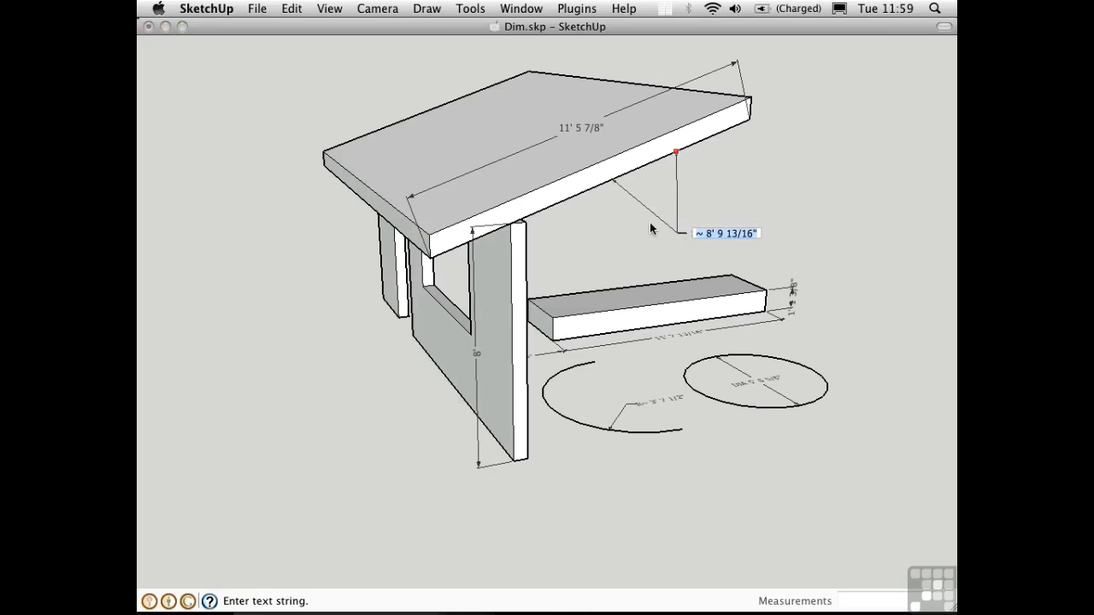
text(Pipe)
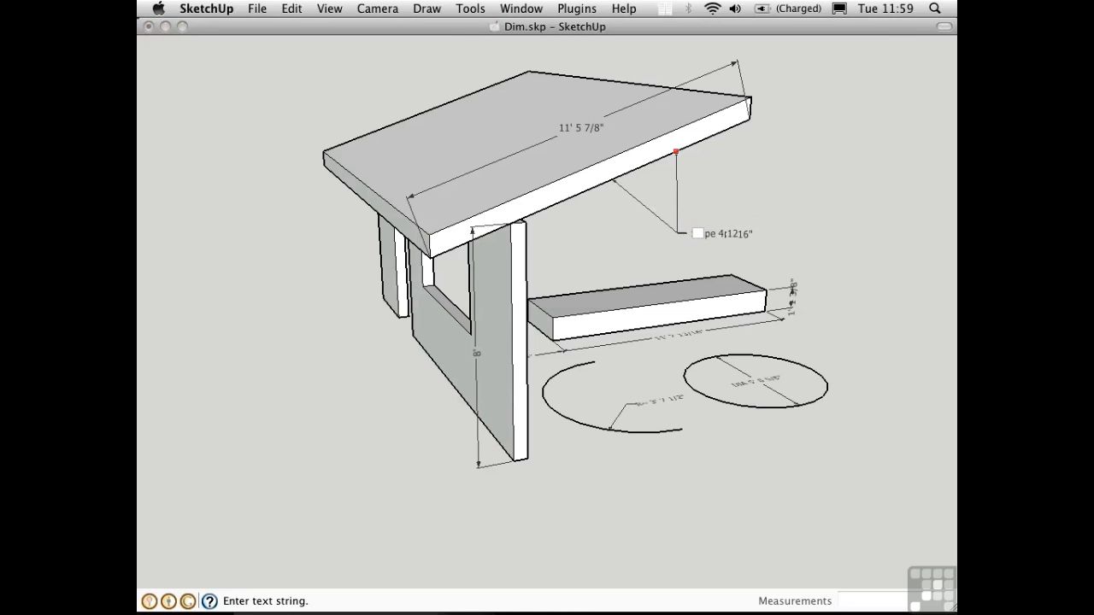
click(657, 254)
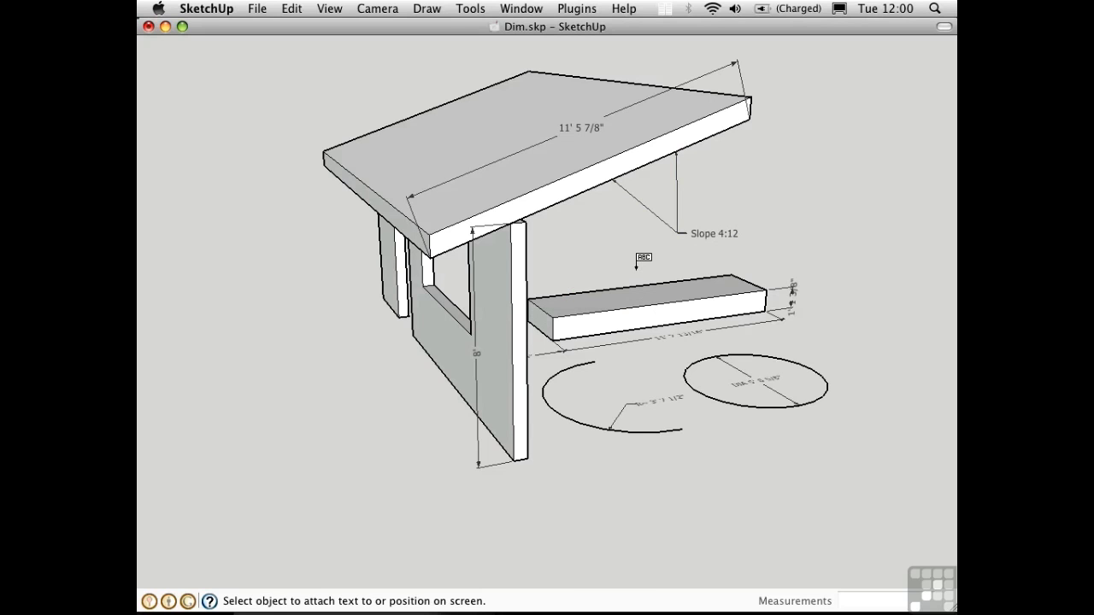
- Orbit to look down on the roof and save that view as Scene 1
key(space)
middle_drag(602, 224, 685, 246)
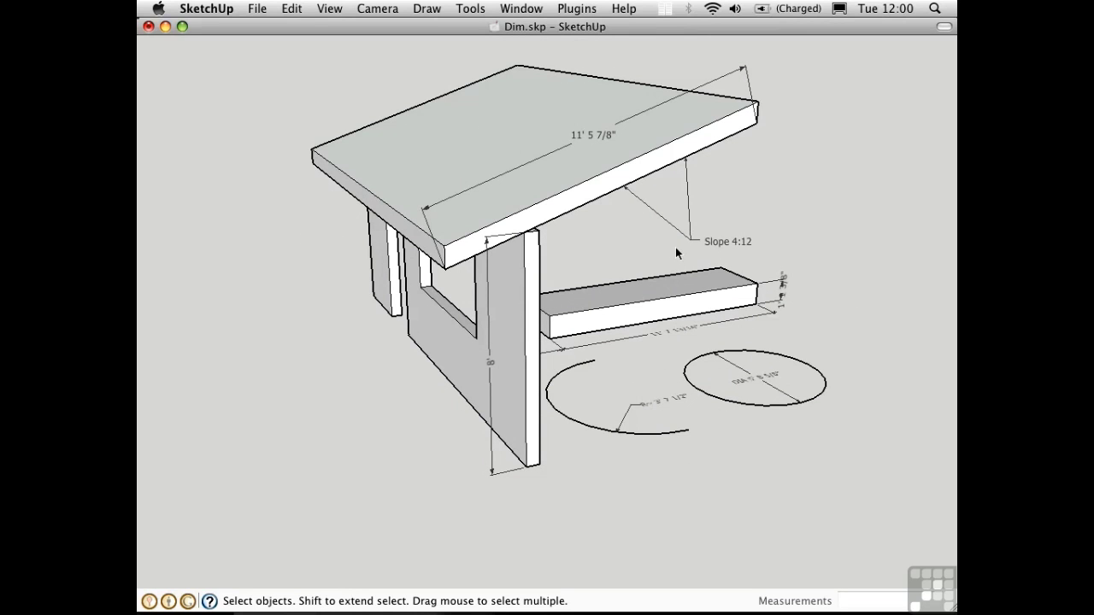
click(522, 9)
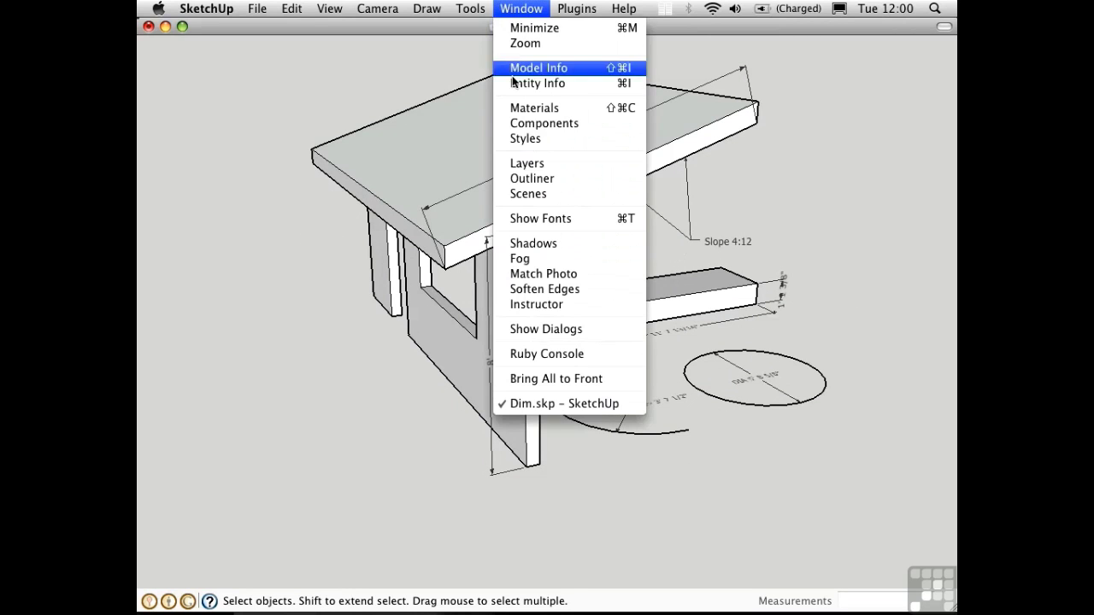
click(540, 195)
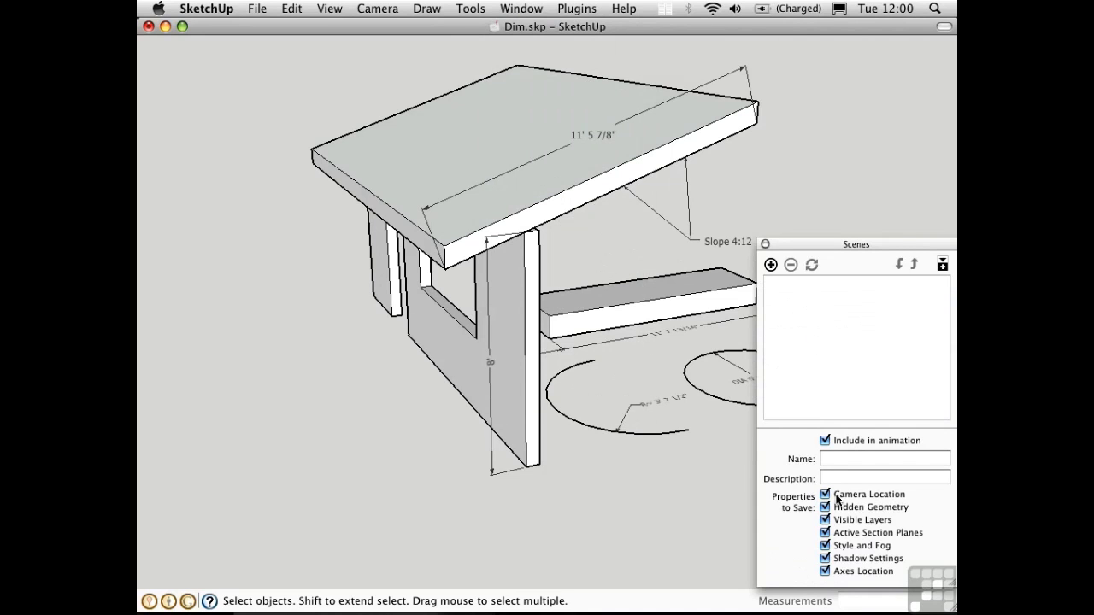
click(770, 265)
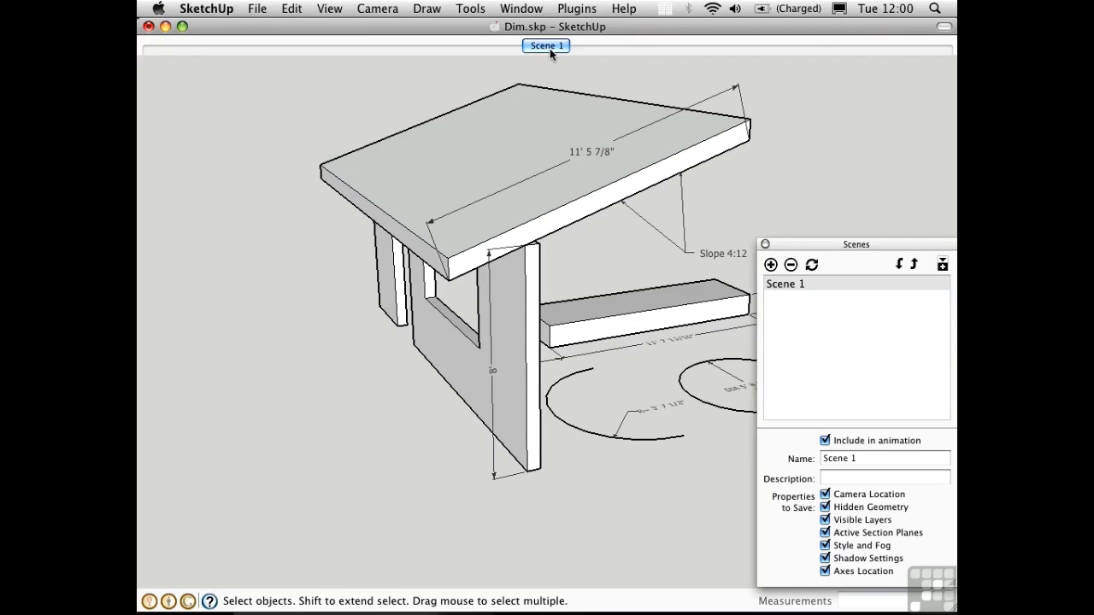
click(765, 245)
- Check Scene 1 by orbiting away and returning to the saved view
middle_drag(727, 233, 260, 299)
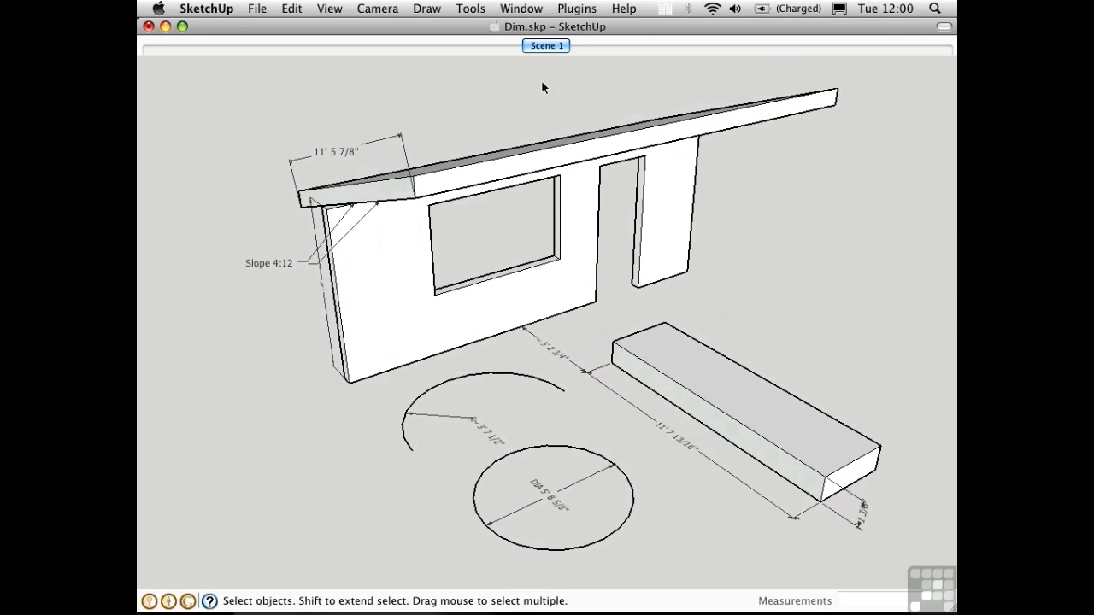
click(545, 45)
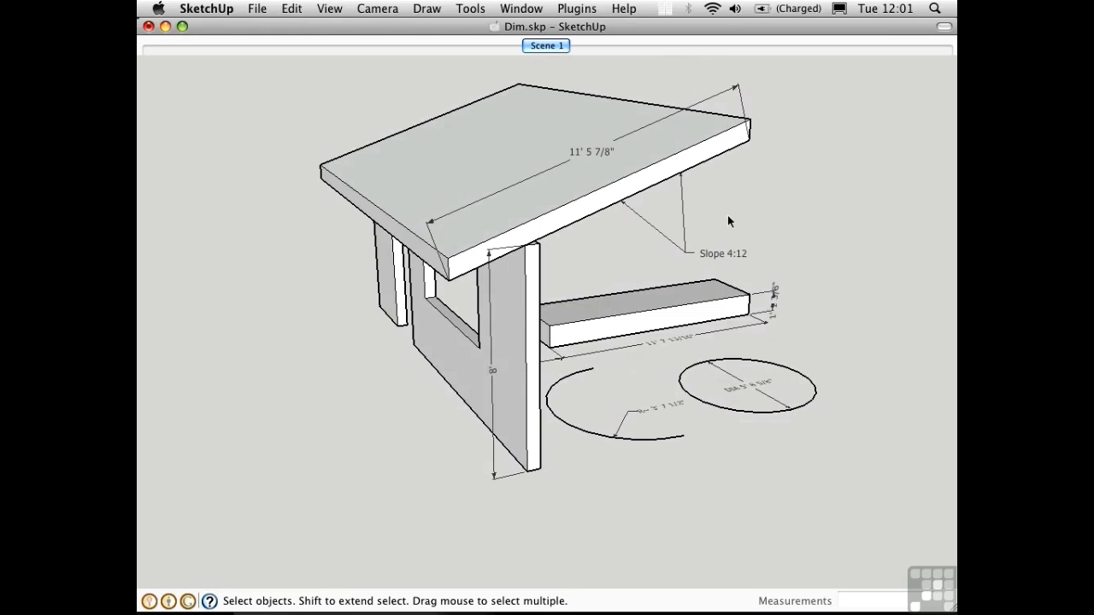
middle_drag(789, 258, 428, 309)
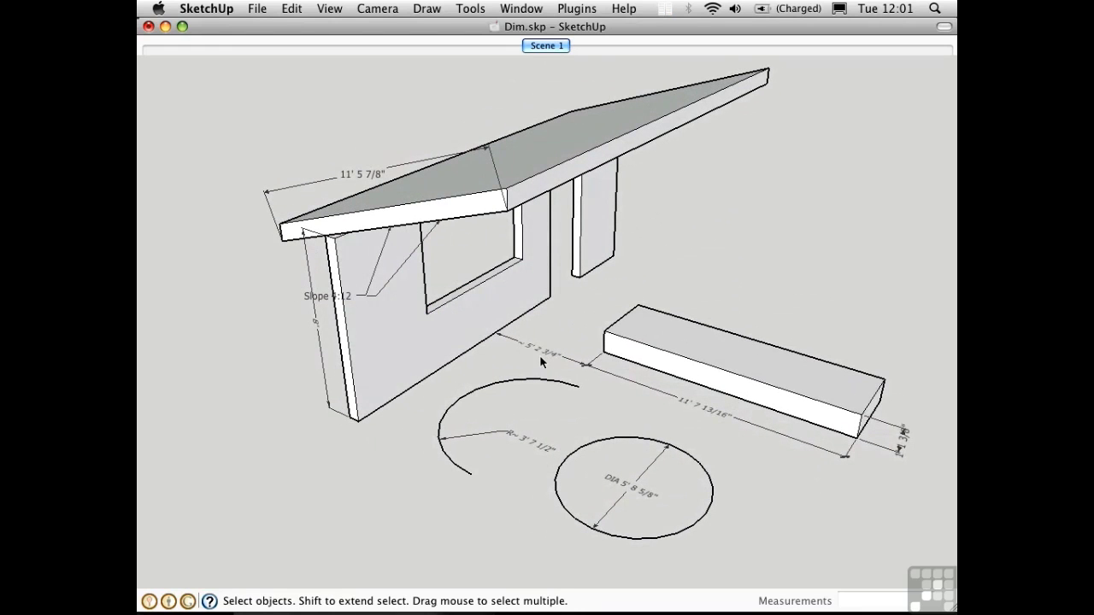
- Use Select All Dimensions in the Model Info dialog, then close it
click(514, 10)
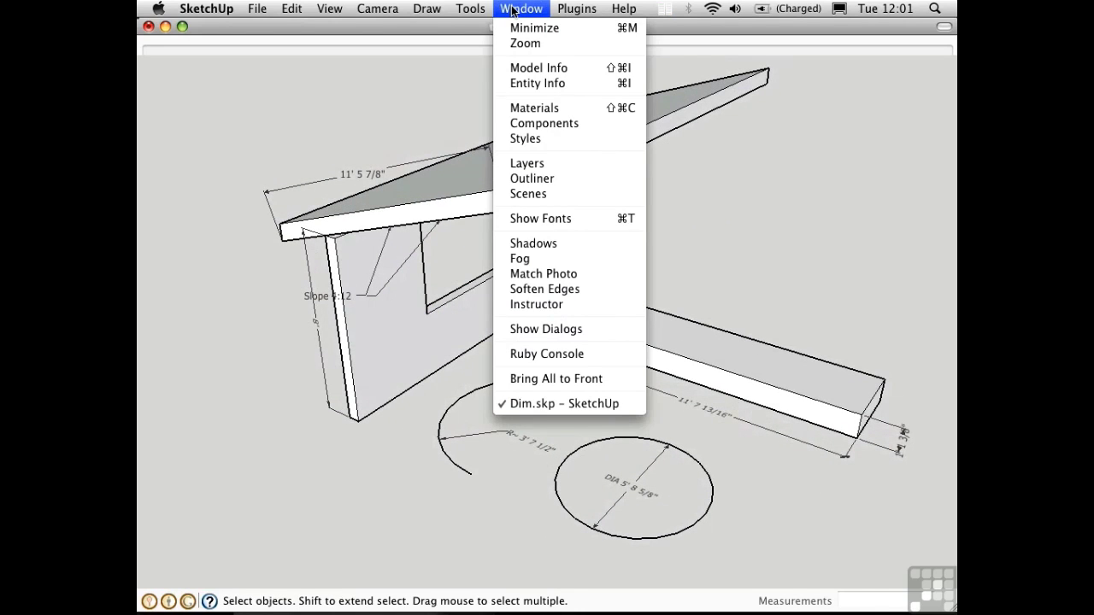
click(525, 164)
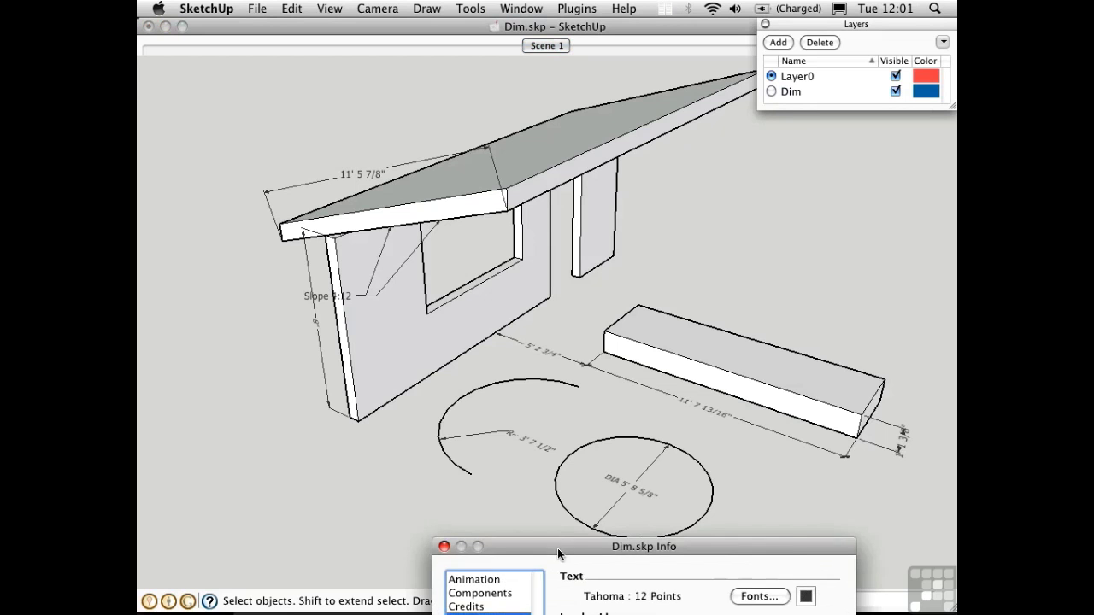
drag(557, 548, 555, 329)
click(596, 503)
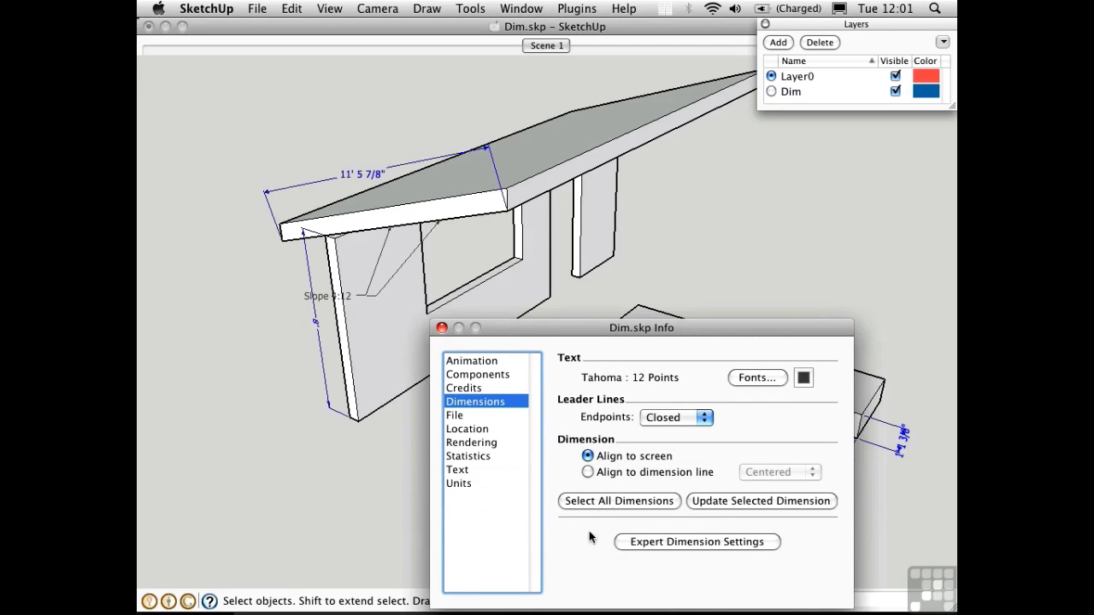
click(442, 328)
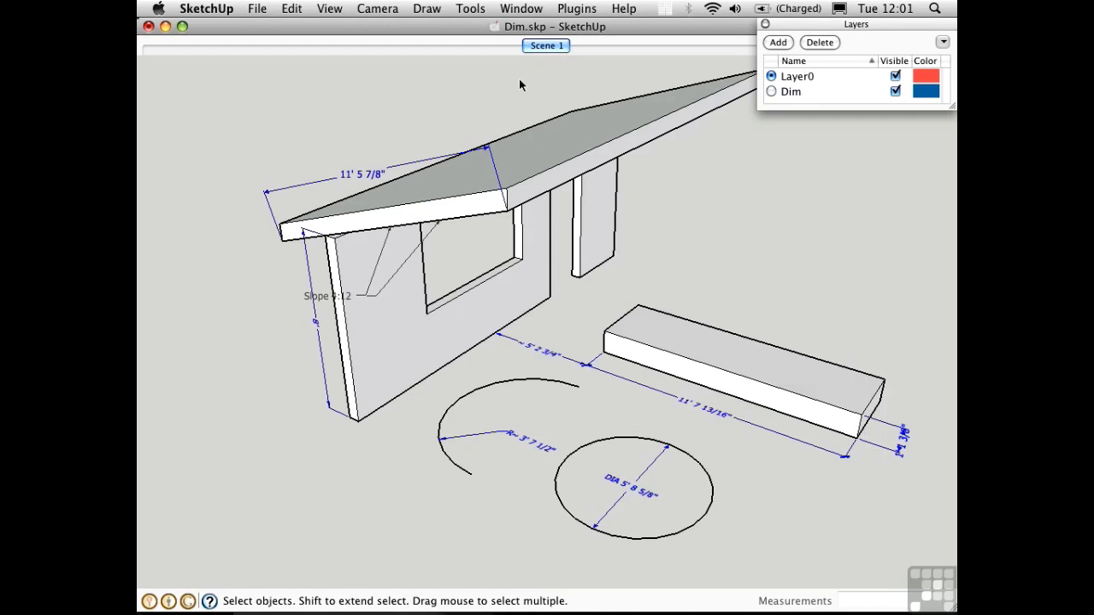
- Put the seven selected dimensions on the Dim layer through Entity Info
key(super+i)
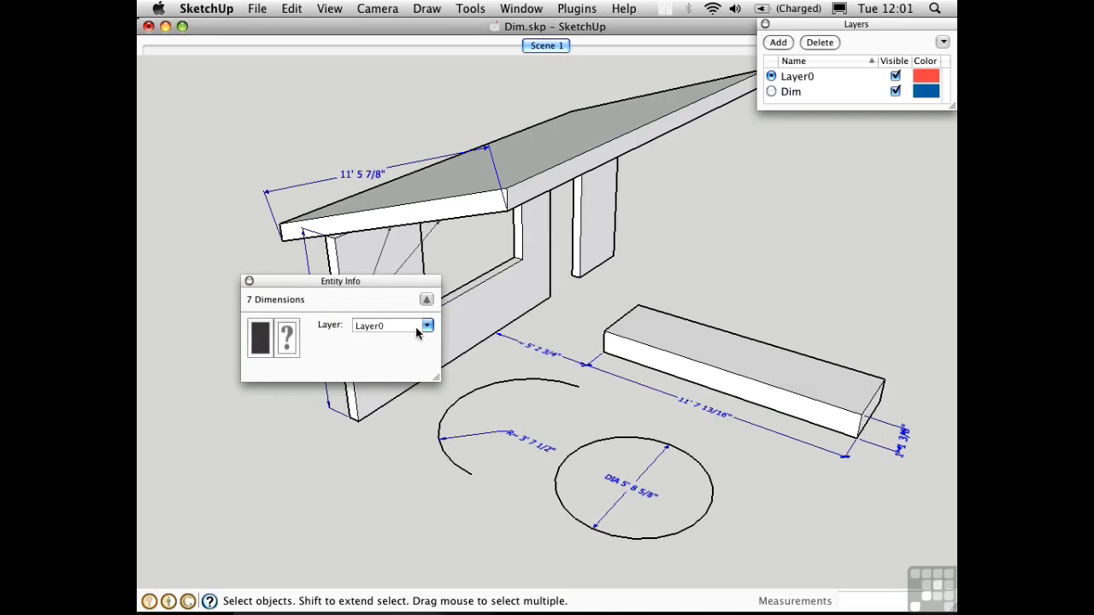
click(416, 329)
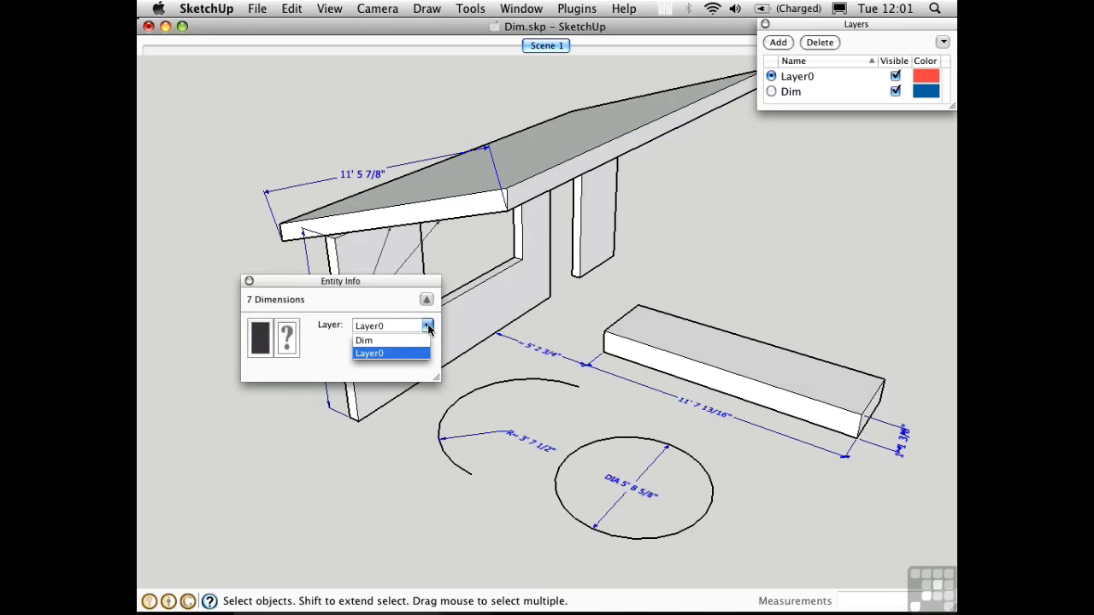
click(367, 340)
click(249, 280)
click(223, 308)
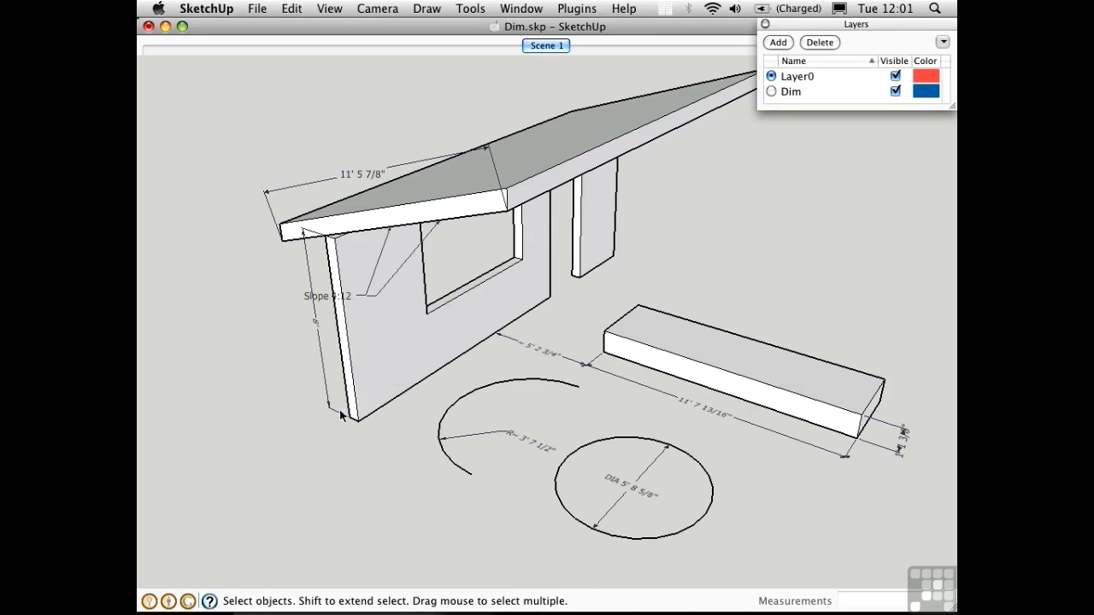
- Select the Slope 4:12 label with both leaders and move it onto the Dim layer
click(304, 297)
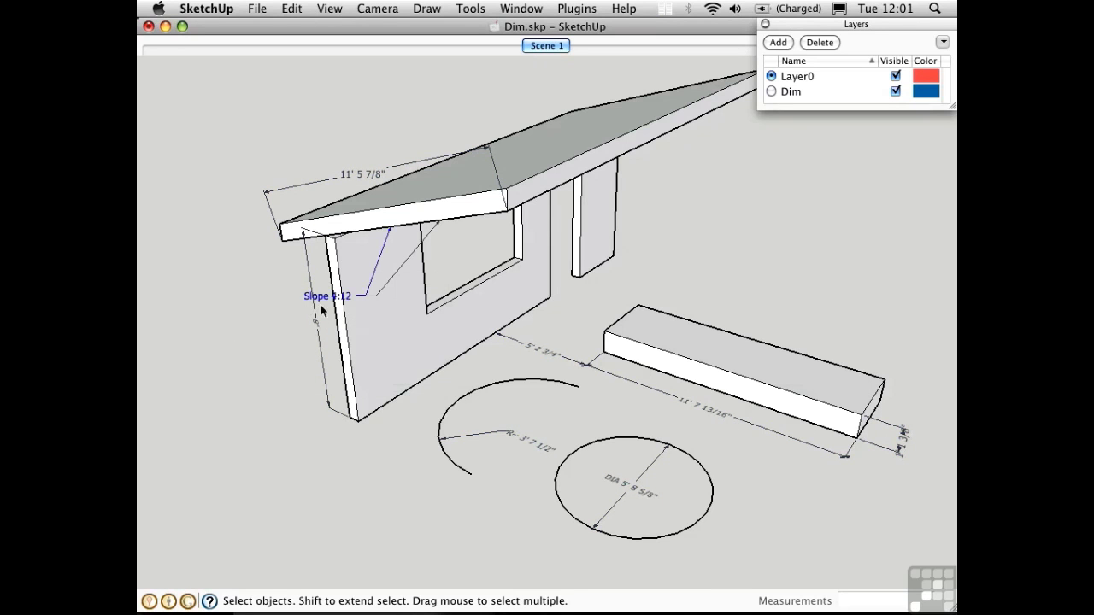
shift+click(377, 297)
key(super+shift+i)
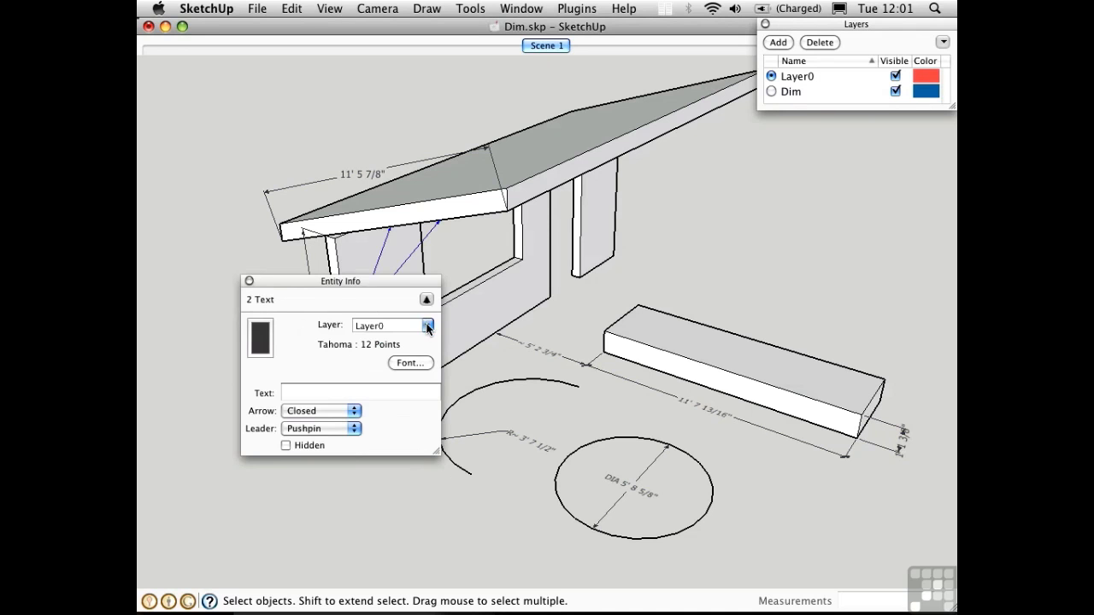
click(428, 327)
click(367, 339)
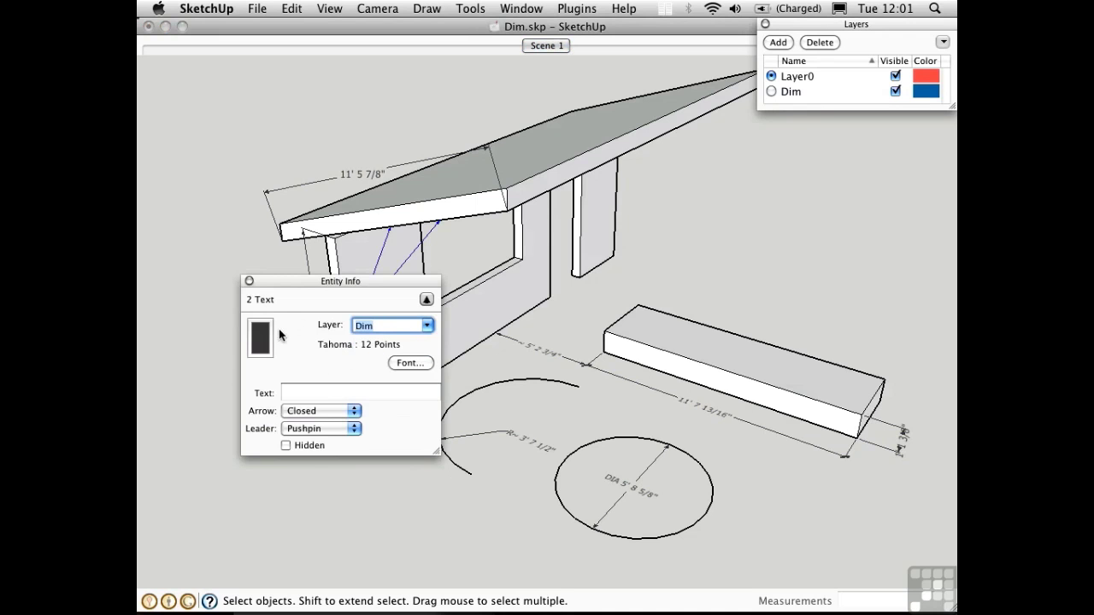
click(249, 281)
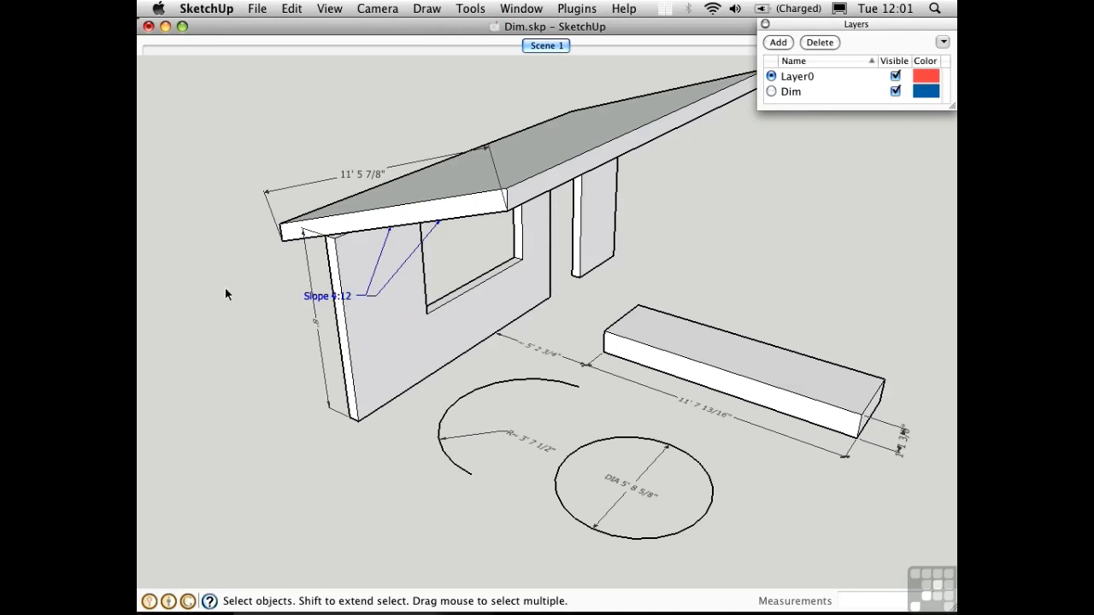
- Hide the Dim layer and save the view as Scene 2
click(895, 91)
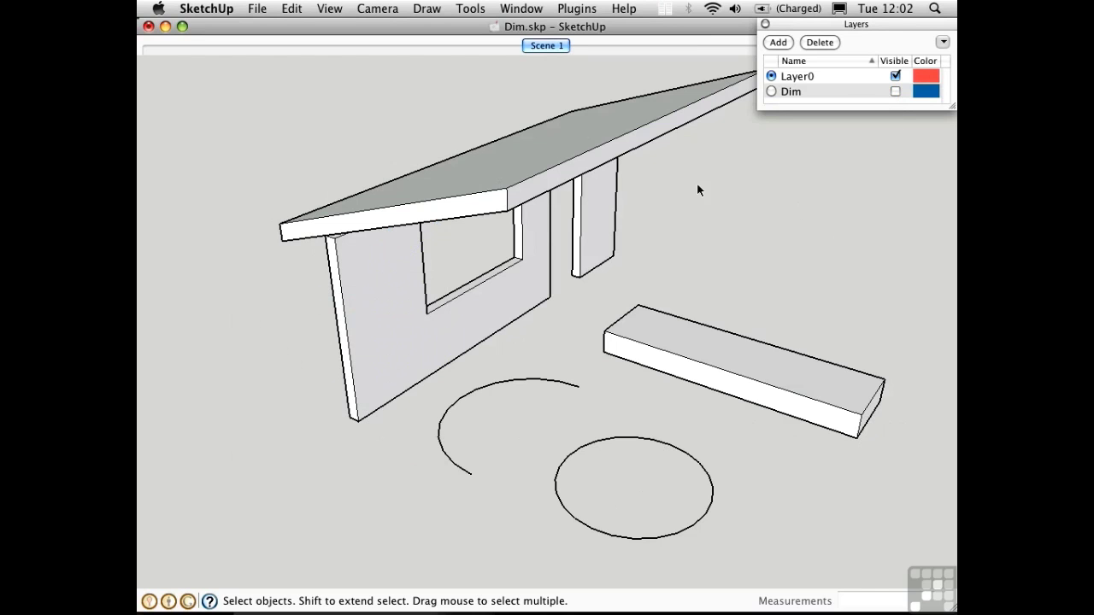
click(520, 8)
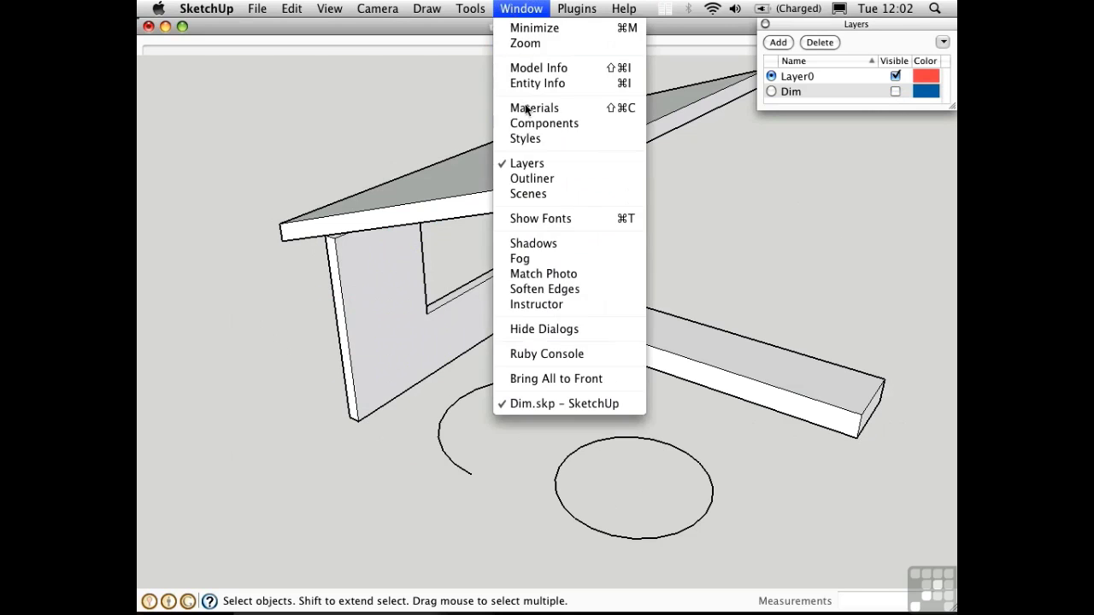
click(527, 194)
click(770, 265)
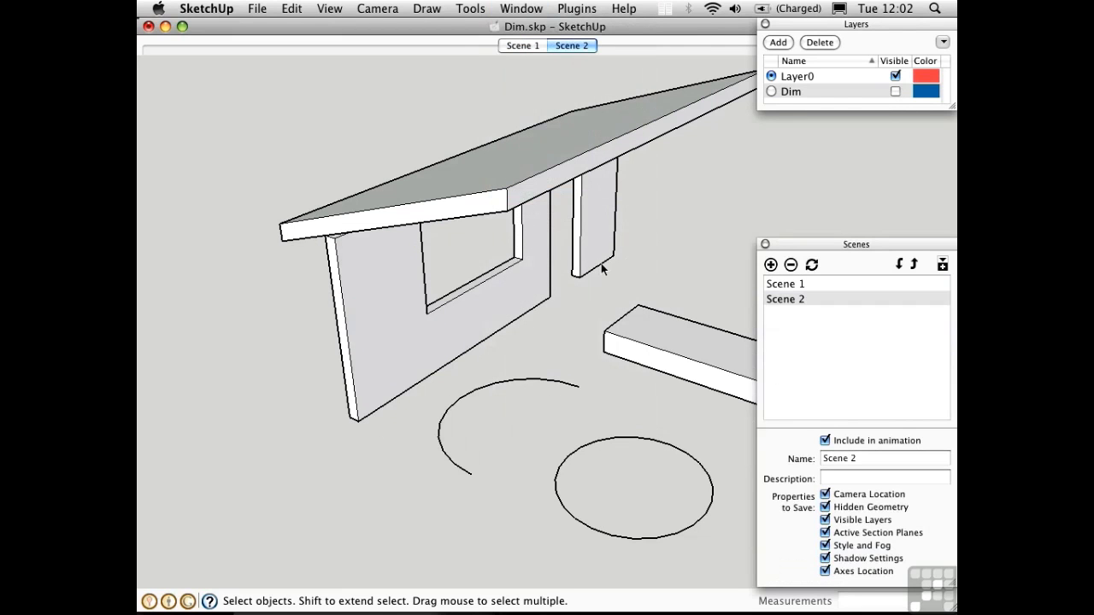
- Compare Scene 1 and Scene 2, close the Scenes and Layers panels, and return to Scene 1
click(522, 46)
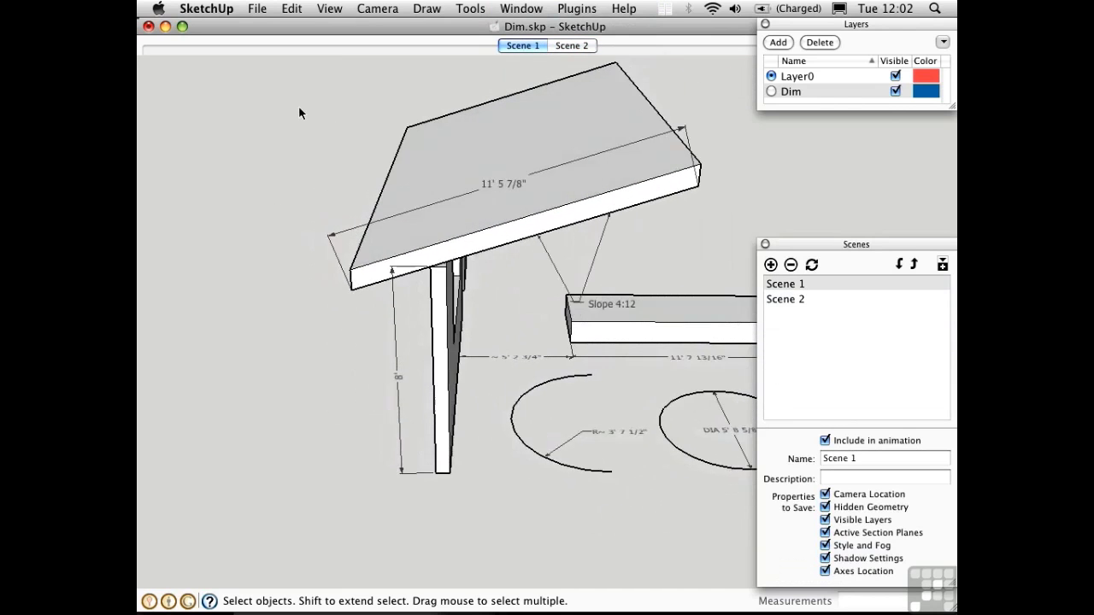
click(573, 45)
middle_drag(604, 271, 430, 288)
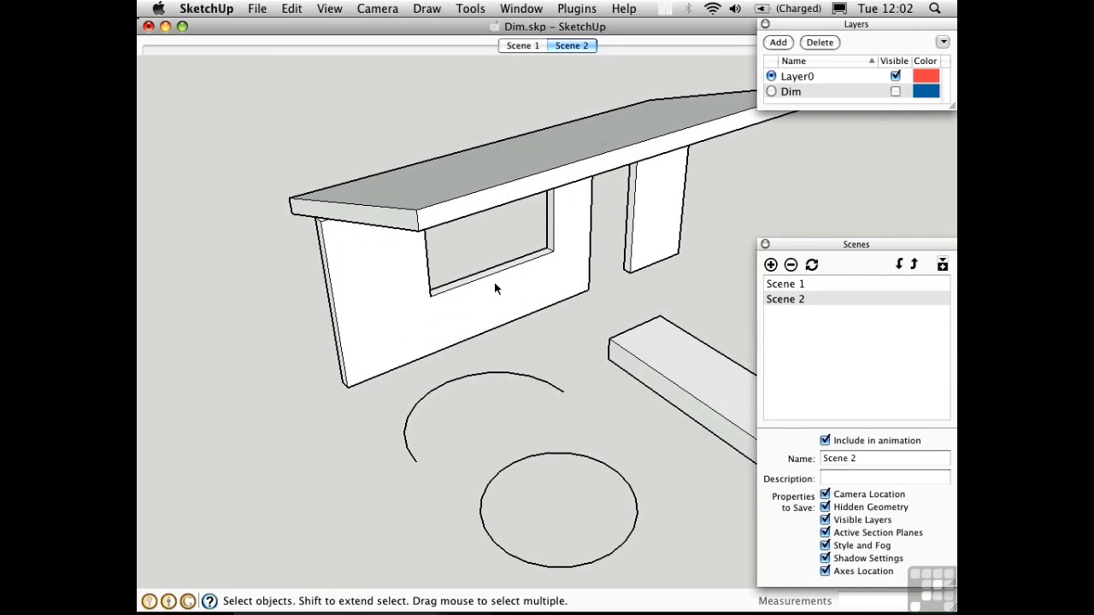
click(765, 245)
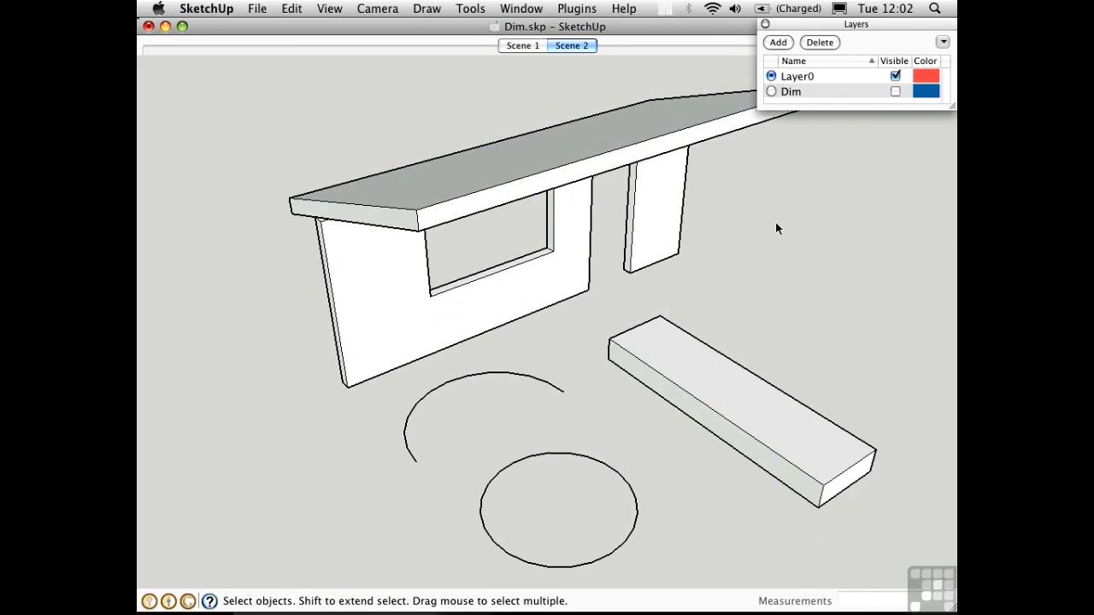
click(764, 26)
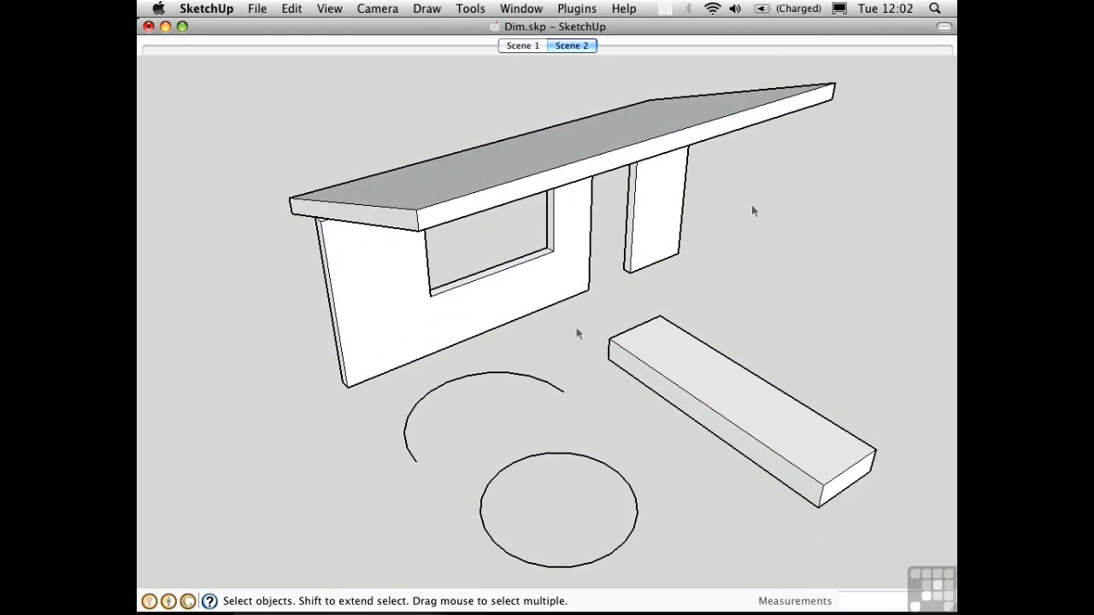
click(516, 46)
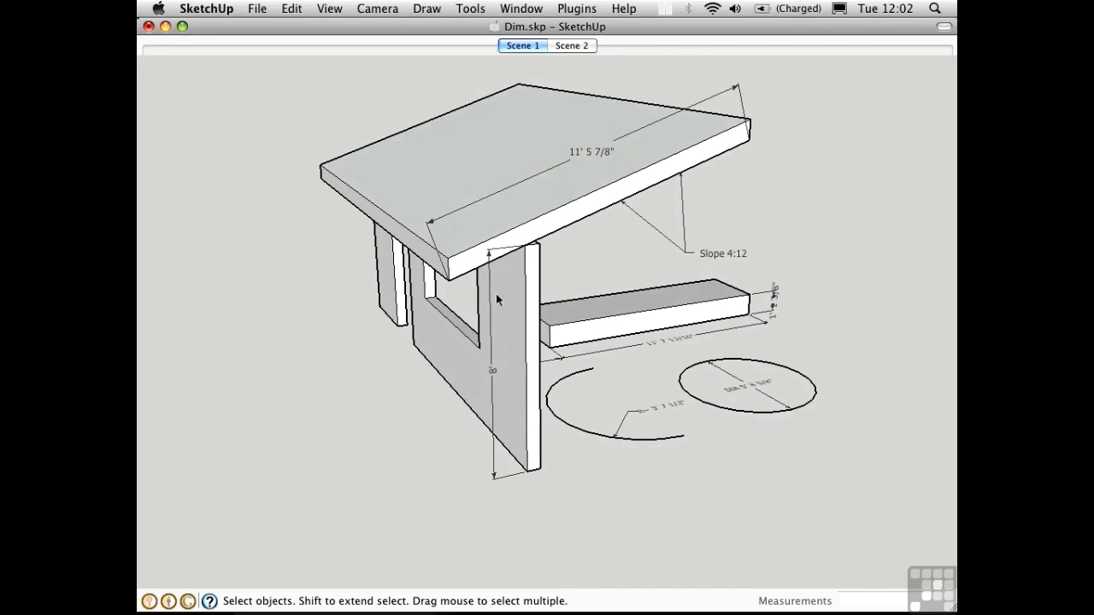
- Place screen text reading 'Dimensioning' over 'tutorial' on two lines in empty space
key(shift+t)
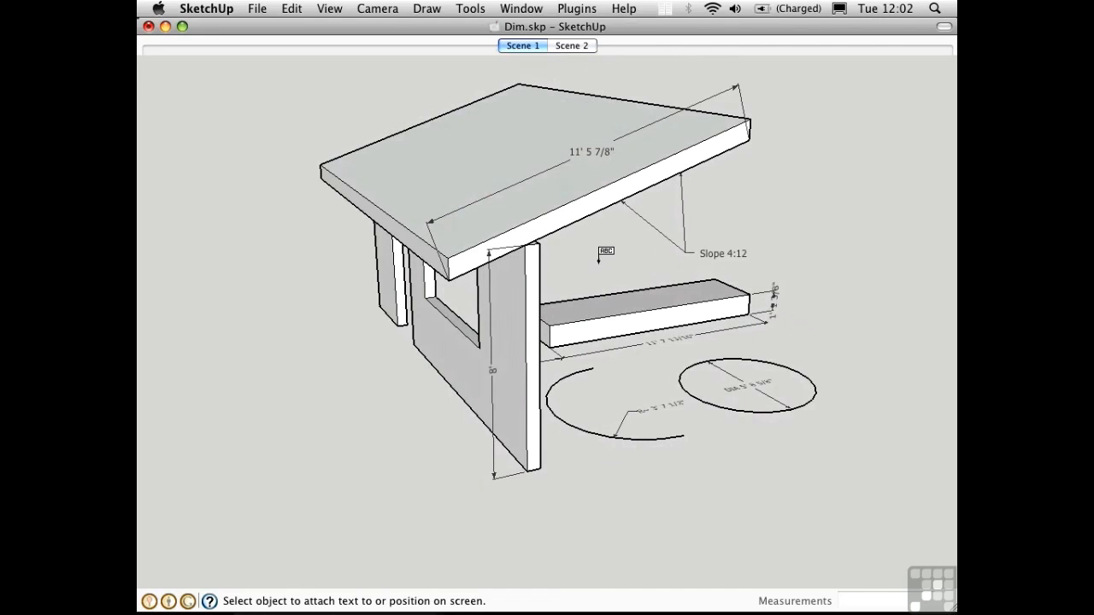
click(798, 175)
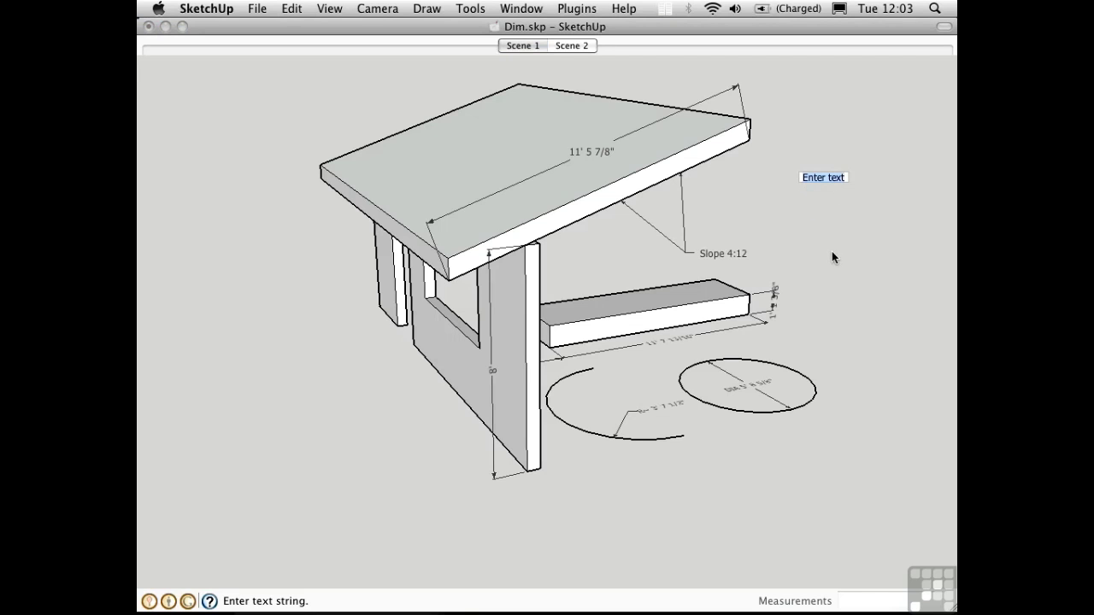
text(Dimensioning)
key(Return)
text(tutorial)
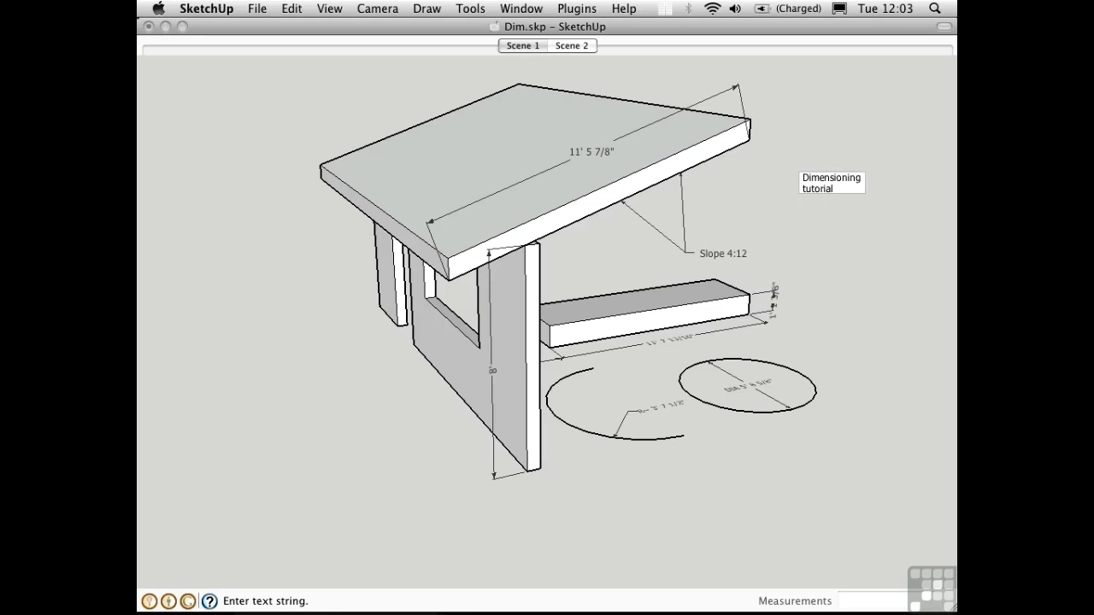
click(859, 227)
key(space)
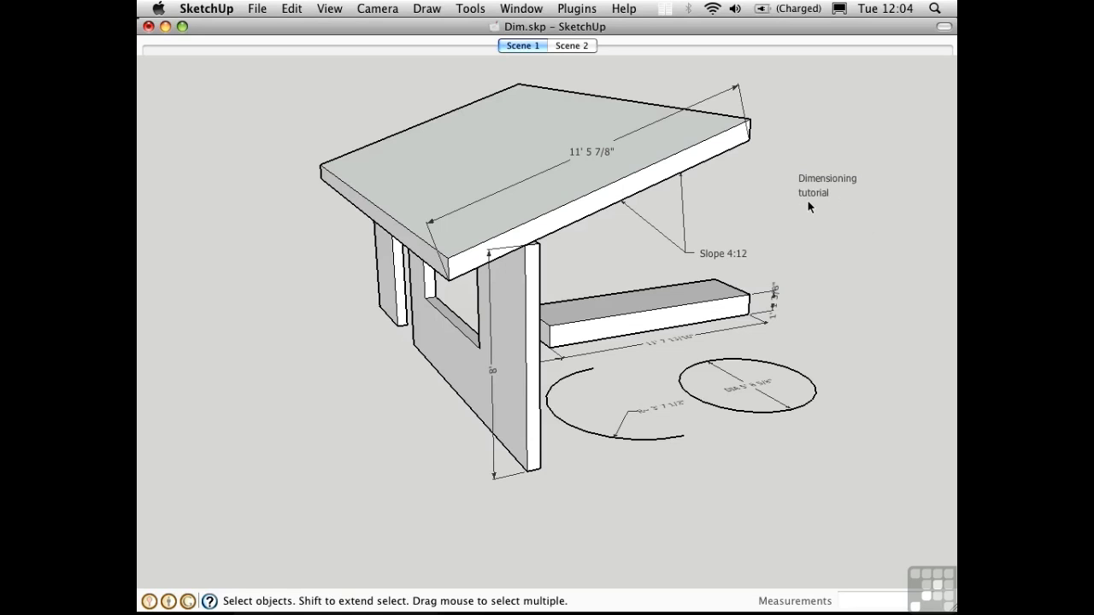
- Move the 'Dimensioning tutorial' screen text to the top-right corner of the view
middle_drag(716, 203, 407, 272)
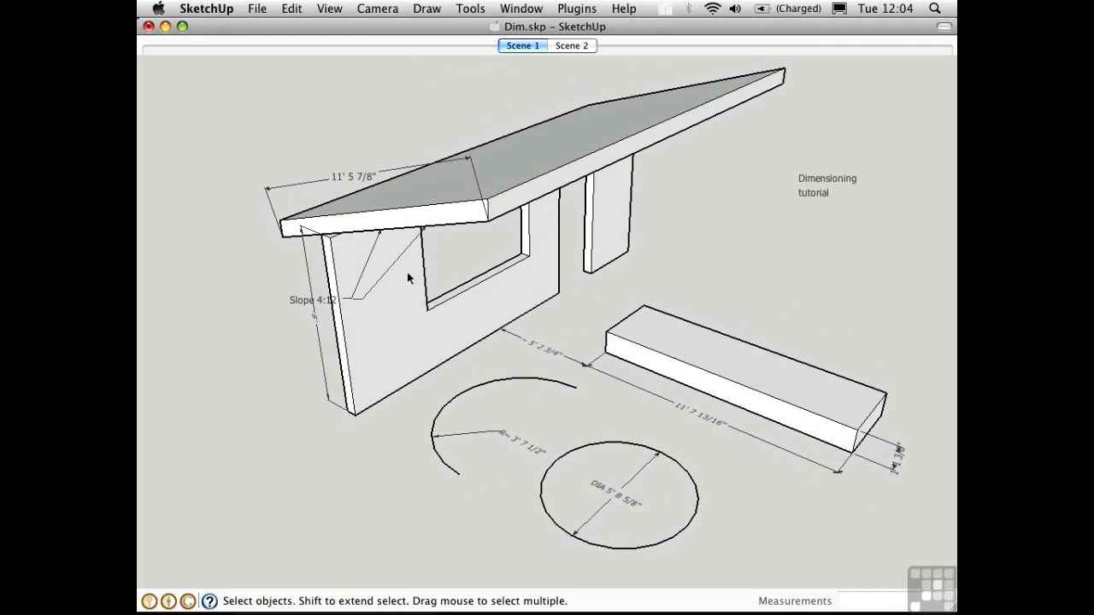
key(m)
click(818, 235)
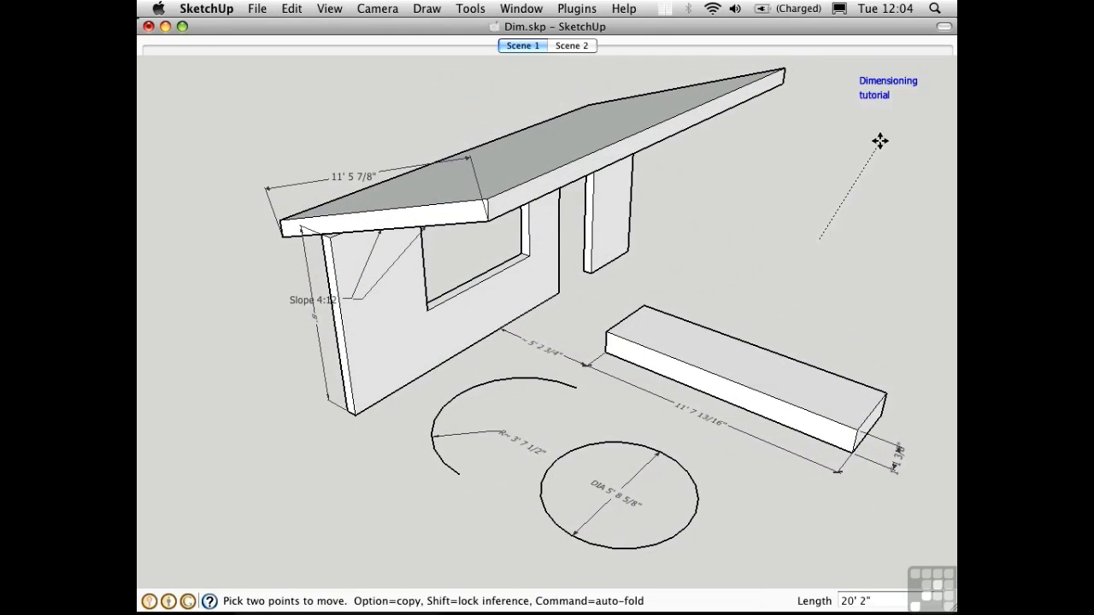
click(848, 174)
key(space)
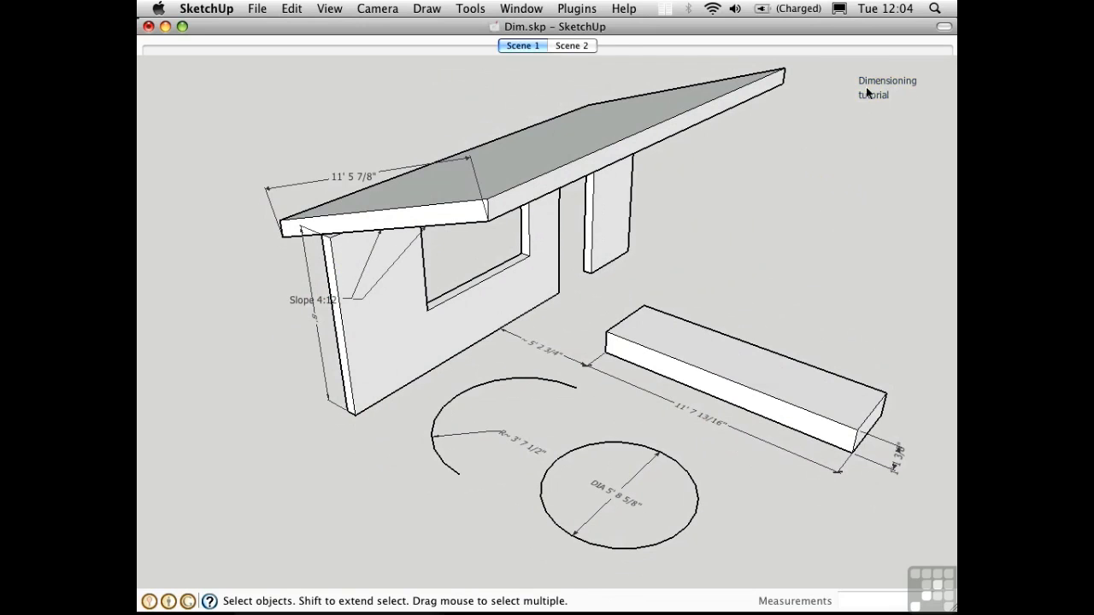